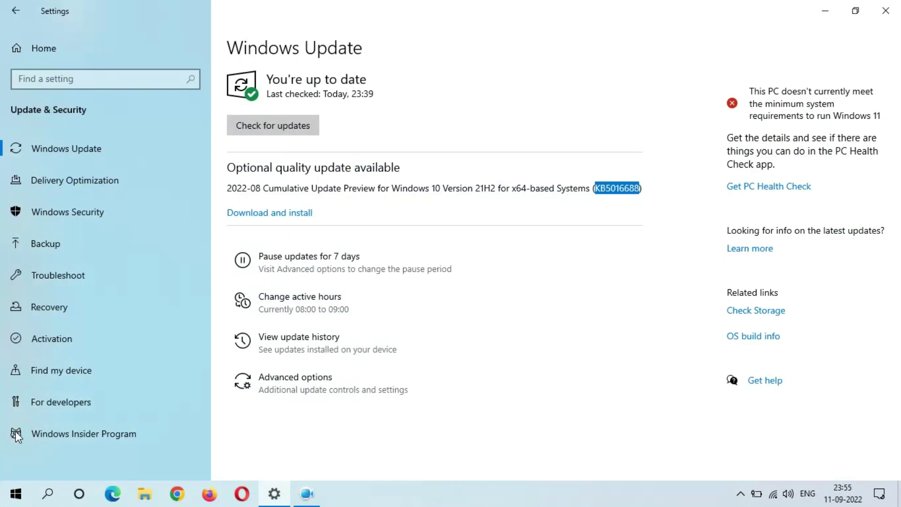
pyautogui.click(384, 161)
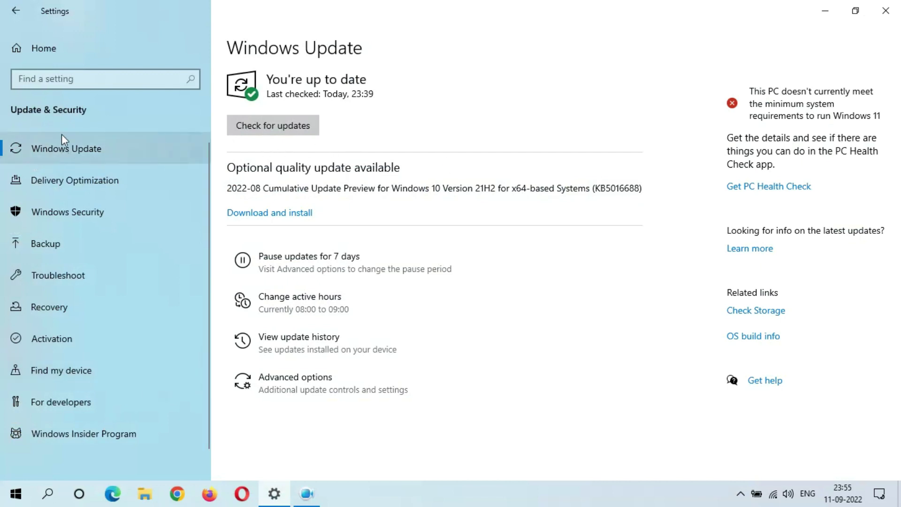
pyautogui.click(27, 44)
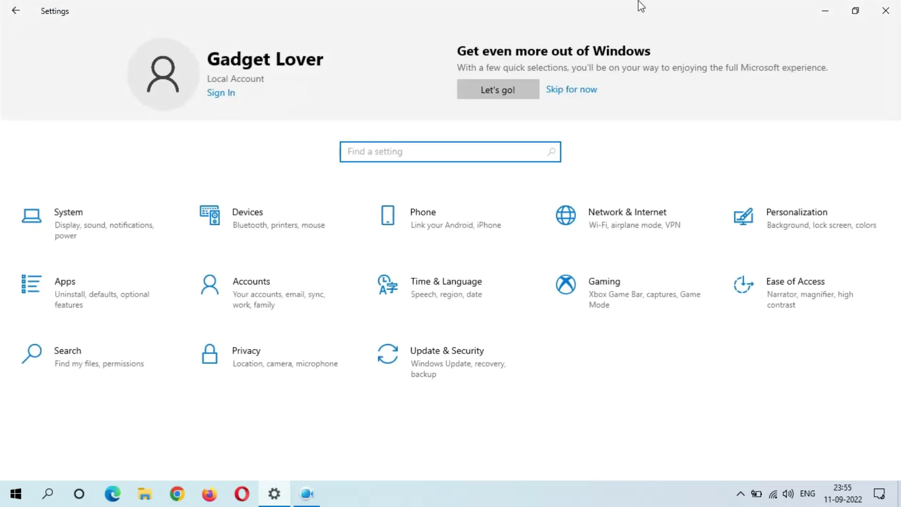
pyautogui.click(896, 5)
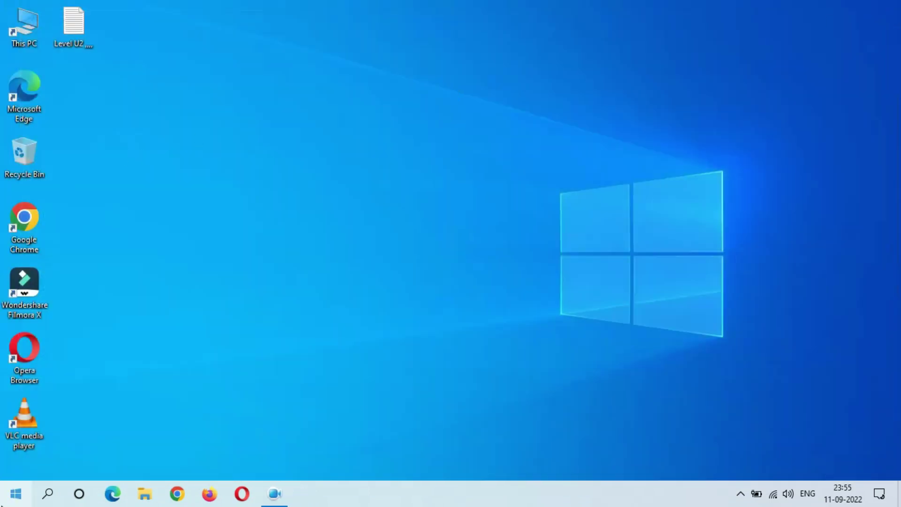
pyautogui.click(10, 503)
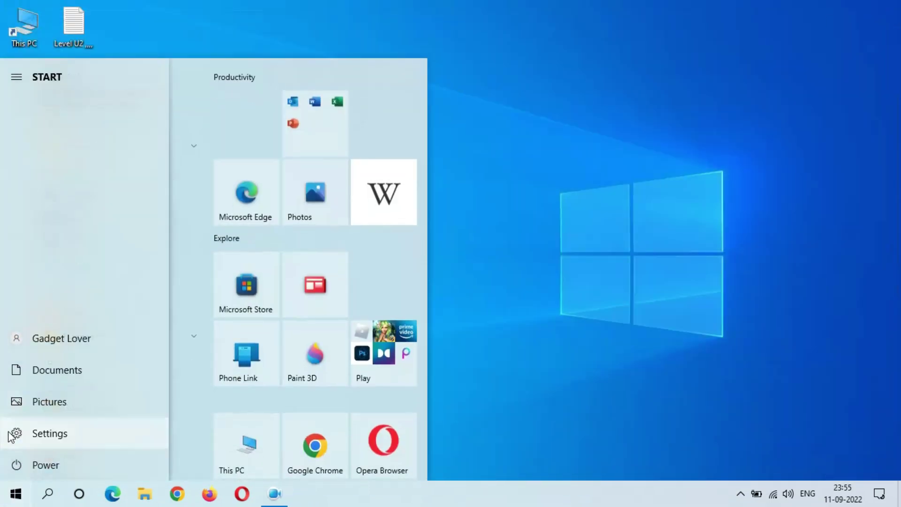
pyautogui.click(11, 433)
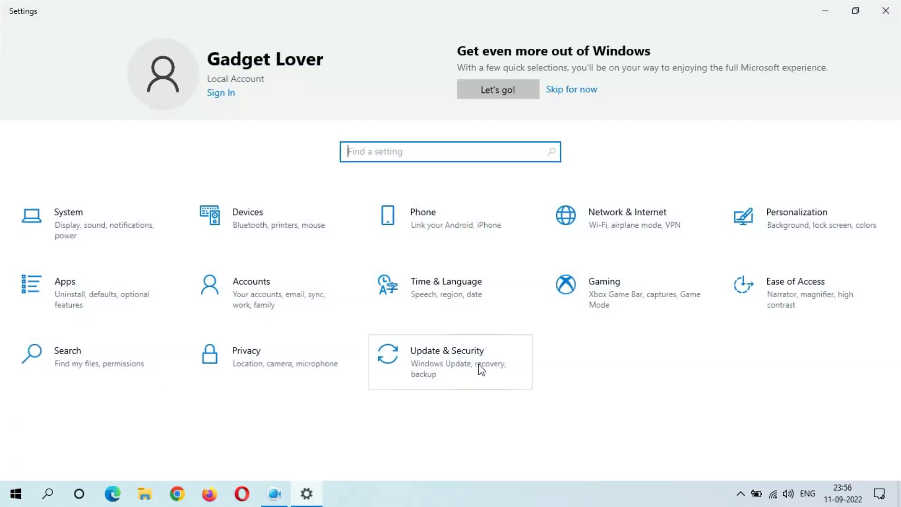
pyautogui.click(452, 367)
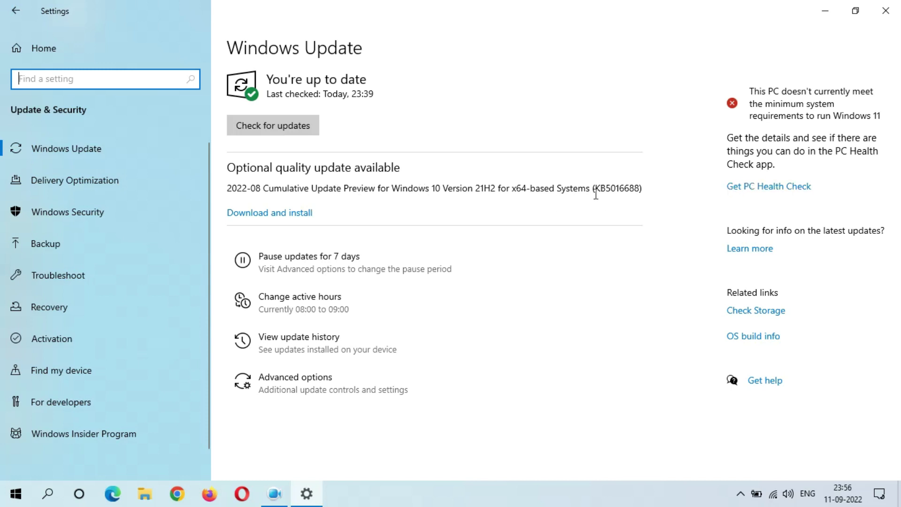
# Open the August 26, 2022 KB5016688 support article from the Windows 10 version 21H2 update history
pyautogui.click(739, 252)
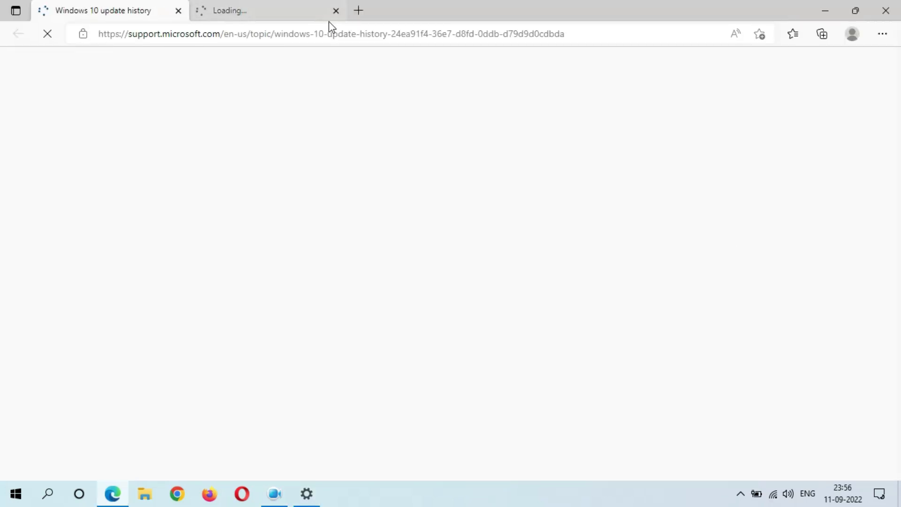
pyautogui.click(335, 11)
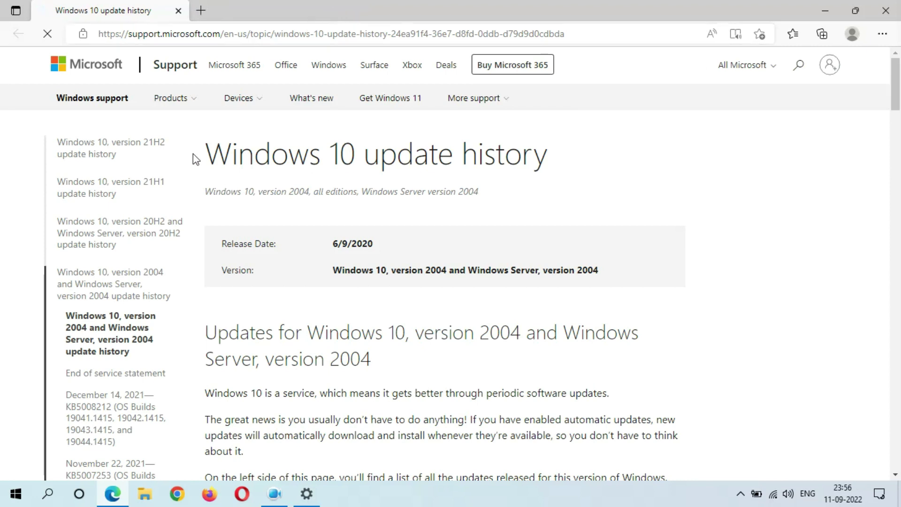
pyautogui.click(85, 154)
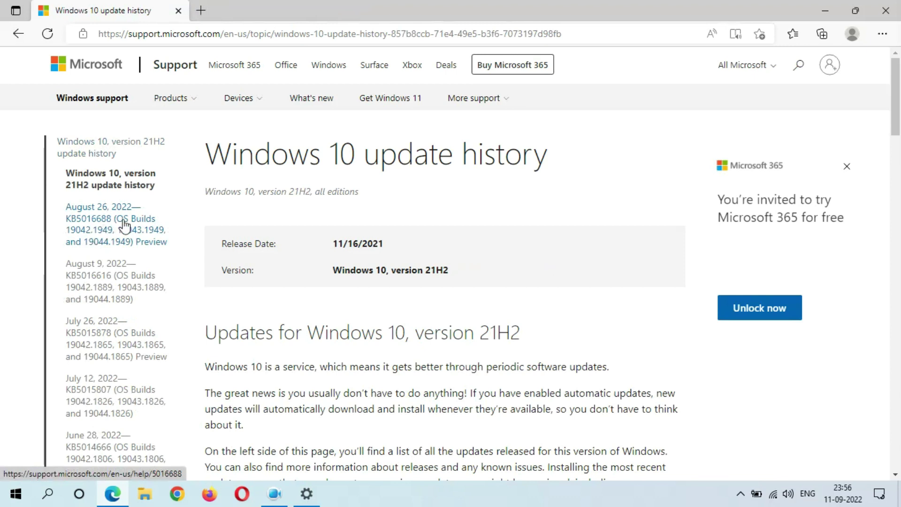
pyautogui.click(122, 239)
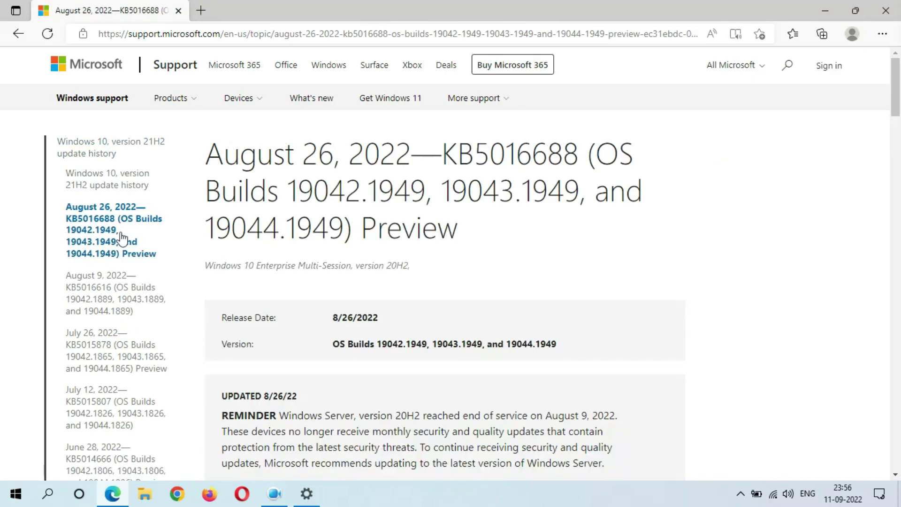
# Scroll the KB5016688 article down to its Highlights and Improvements sections
pyautogui.scroll(-4, 396, 278)
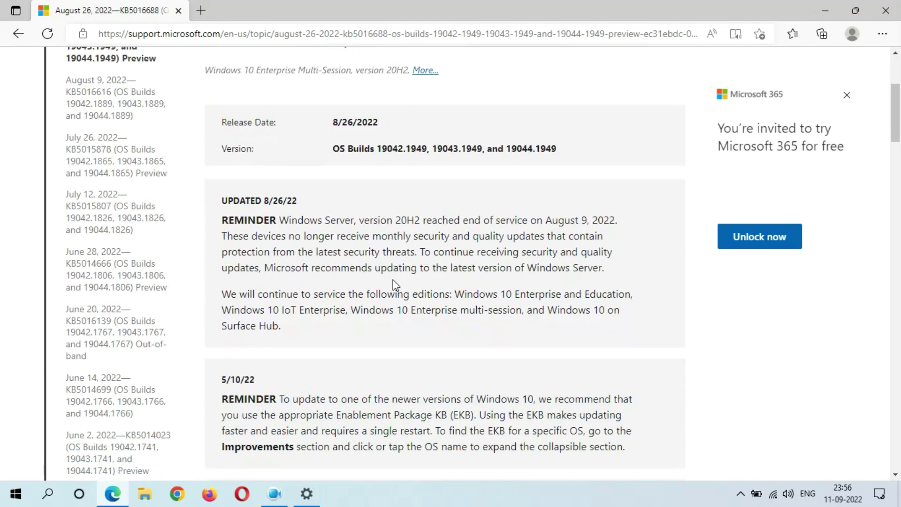
pyautogui.scroll(-3, 393, 275)
pyautogui.scroll(-2, 393, 270)
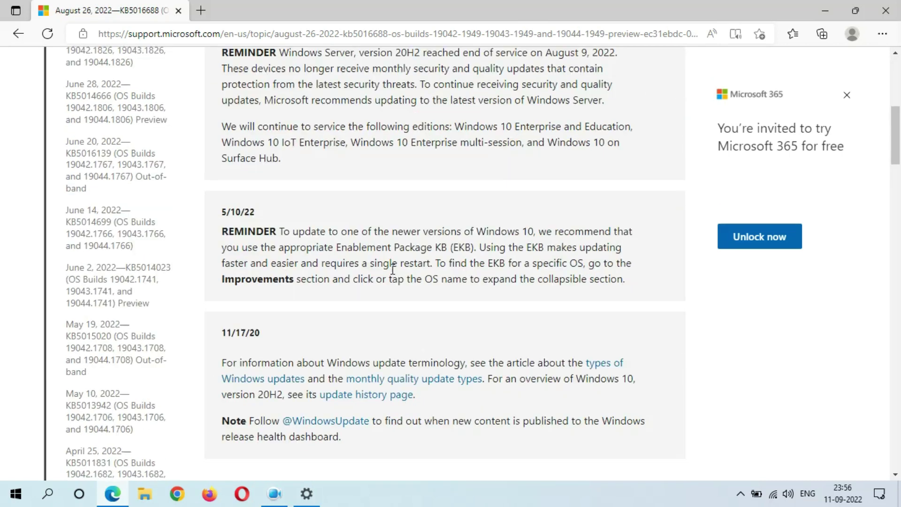
pyautogui.scroll(-5, 392, 269)
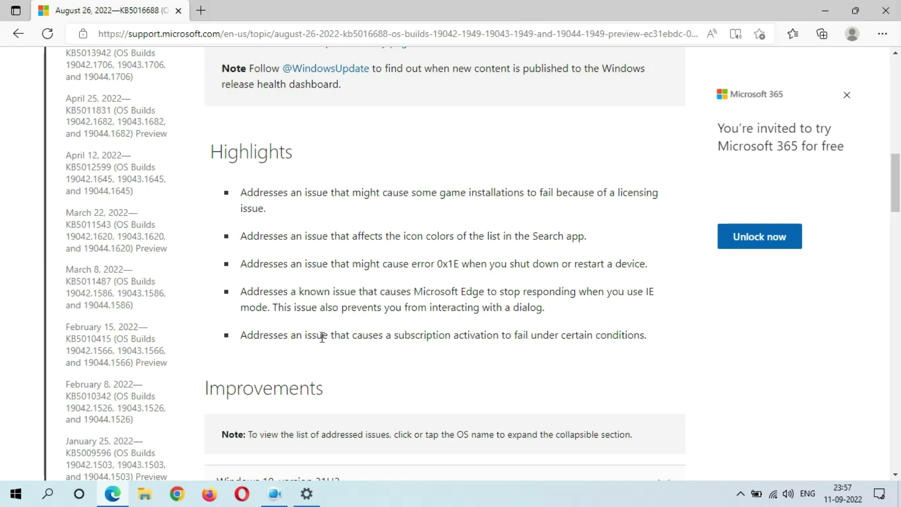
pyautogui.scroll(-1, 321, 335)
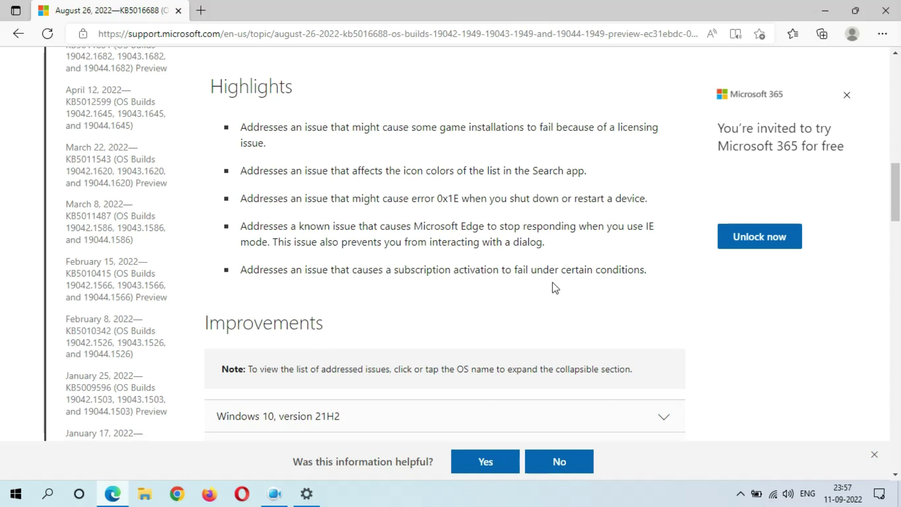
pyautogui.scroll(-2, 470, 300)
# Expand the known issues list in the KB5016688 article
pyautogui.scroll(-2, 360, 298)
pyautogui.scroll(-8, 362, 298)
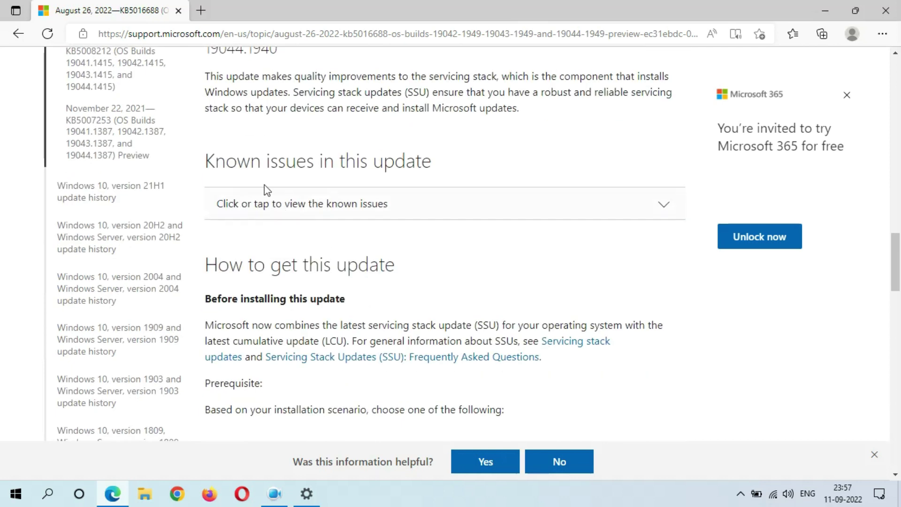
pyautogui.click(671, 209)
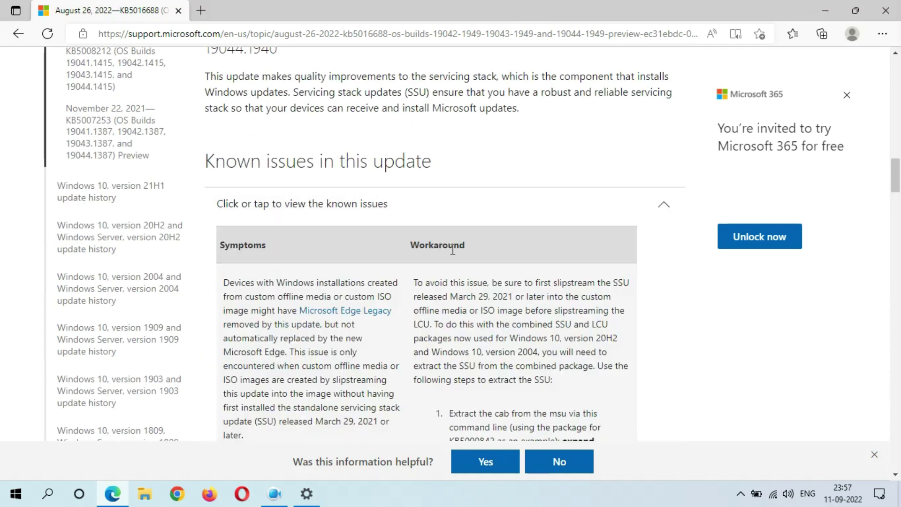
# Review the known issues' symptoms and workarounds and how to get the update, then return to the top
pyautogui.scroll(-3, 422, 261)
pyautogui.scroll(-5, 513, 303)
pyautogui.scroll(-20, 421, 261)
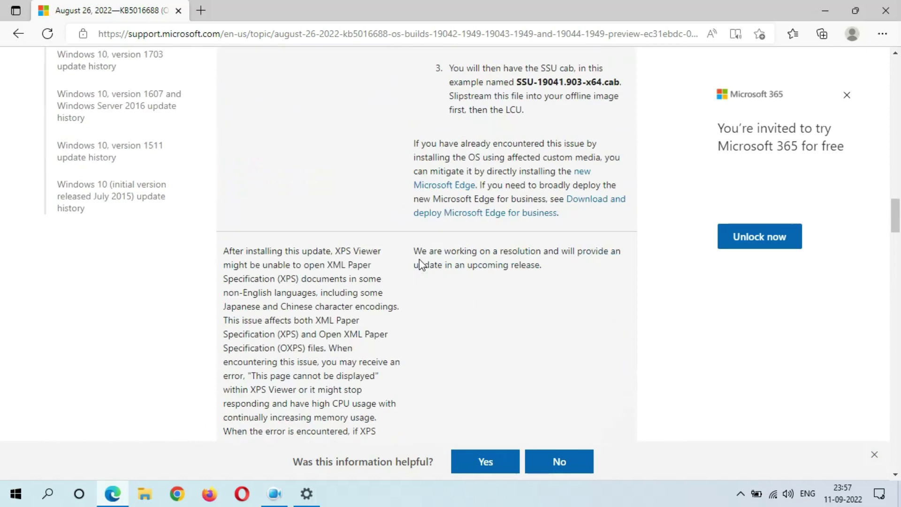
pyautogui.scroll(-15, 421, 259)
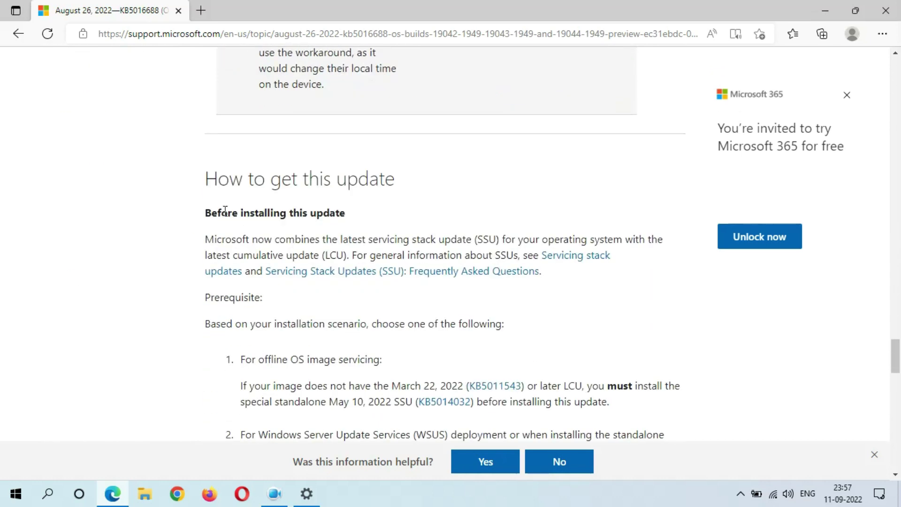
pyautogui.scroll(-8, 418, 244)
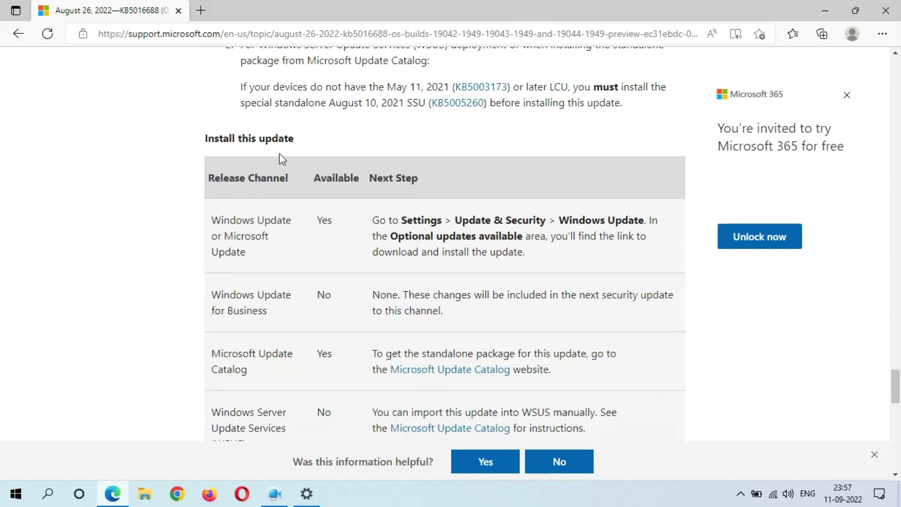
pyautogui.scroll(-10, 307, 288)
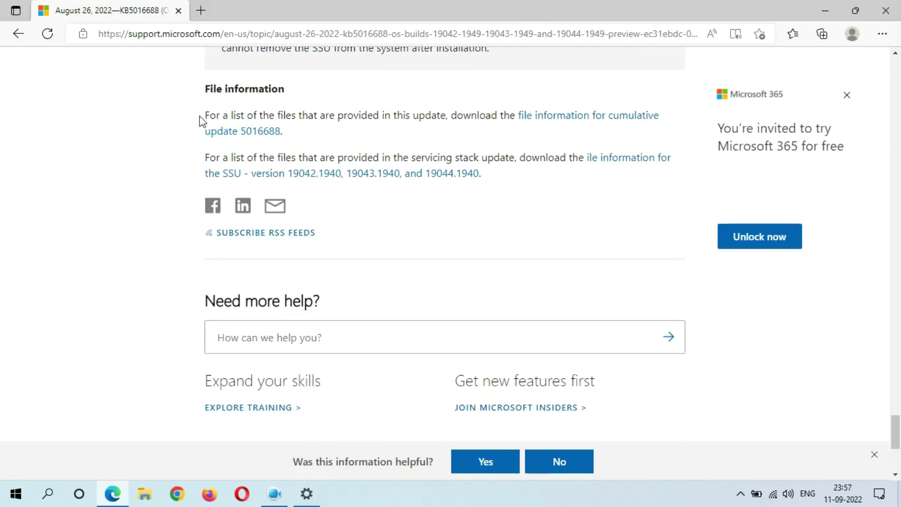
pyautogui.scroll(15, 448, 190)
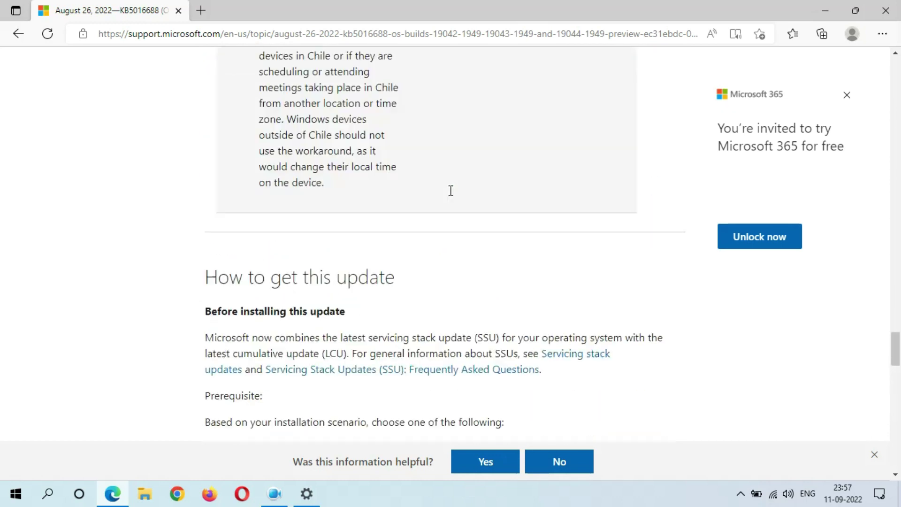
pyautogui.scroll(15, 449, 192)
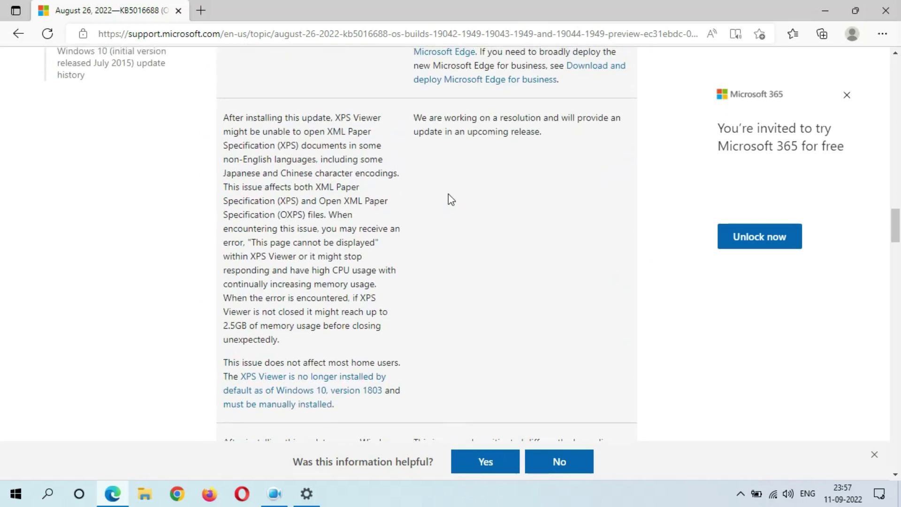
pyautogui.scroll(20, 448, 193)
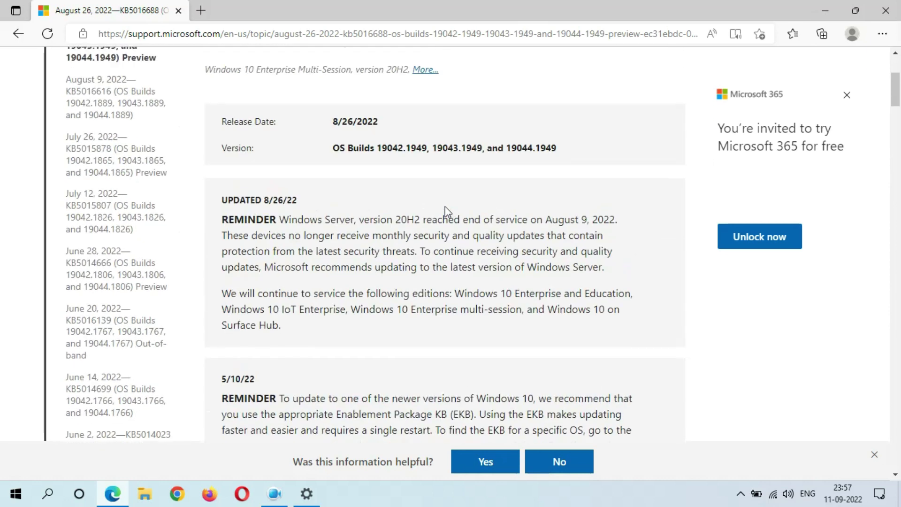
pyautogui.scroll(-15, 445, 207)
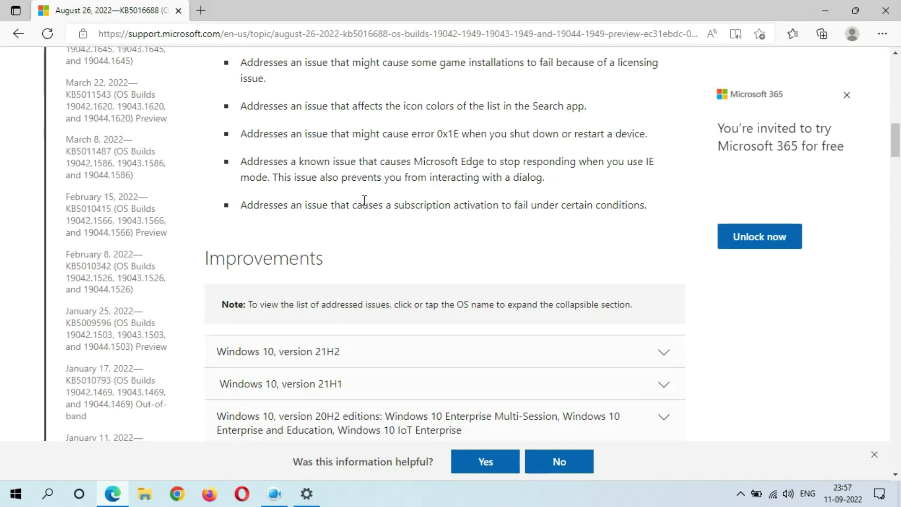
pyautogui.scroll(15, 434, 211)
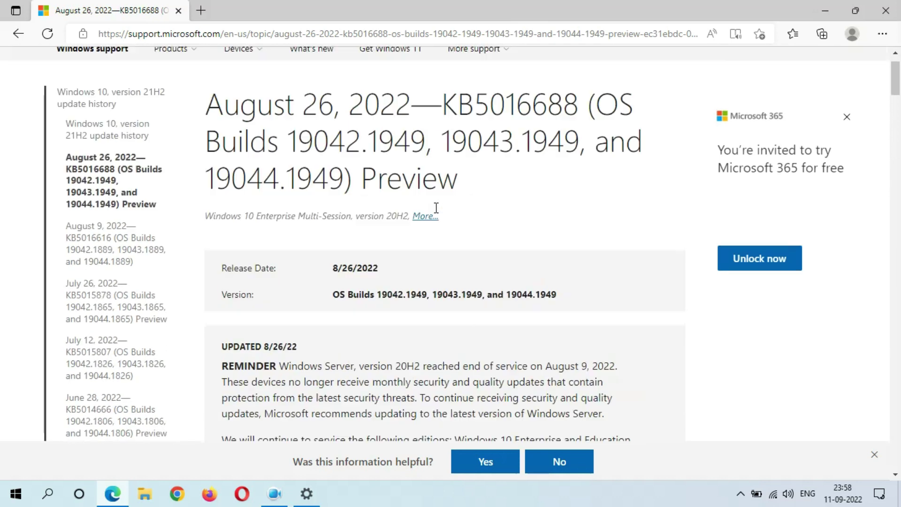
# Close Microsoft Edge to return to the Windows Update page showing optional update KB5016688
pyautogui.click(886, 11)
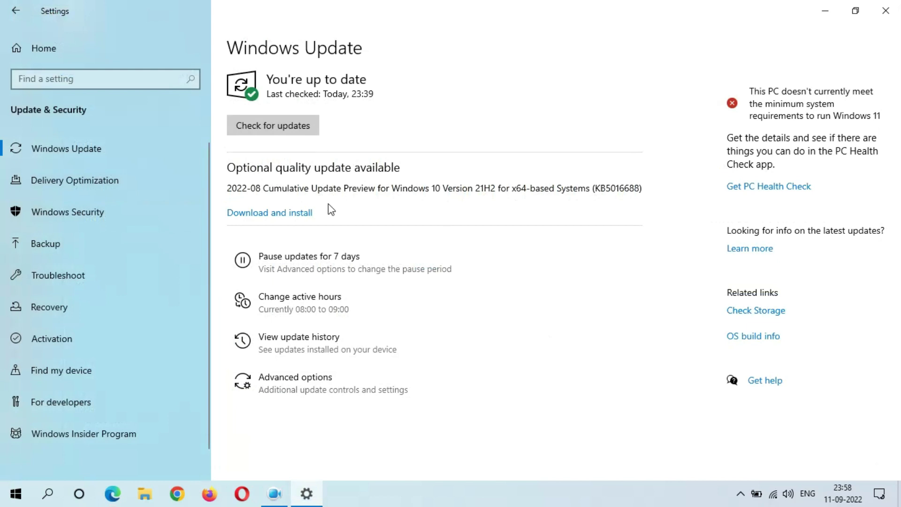
# Start downloading and installing the optional KB5016688 update
pyautogui.click(279, 214)
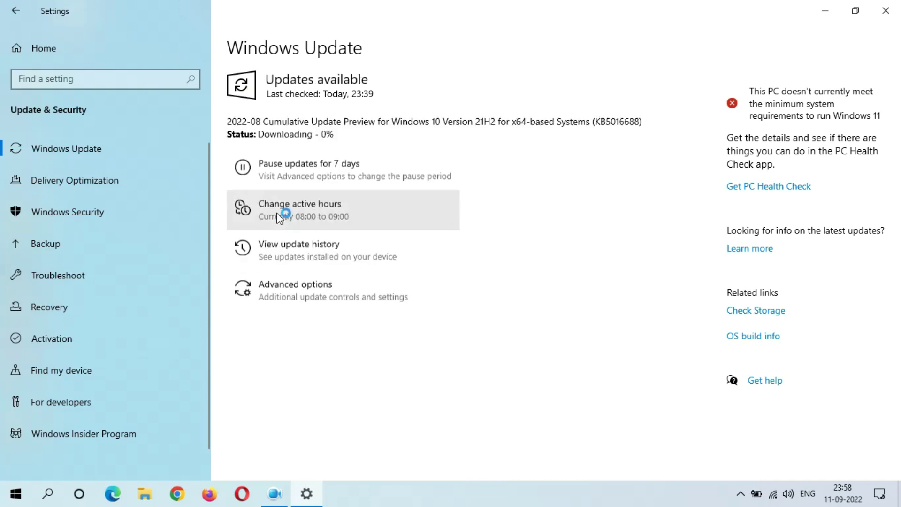